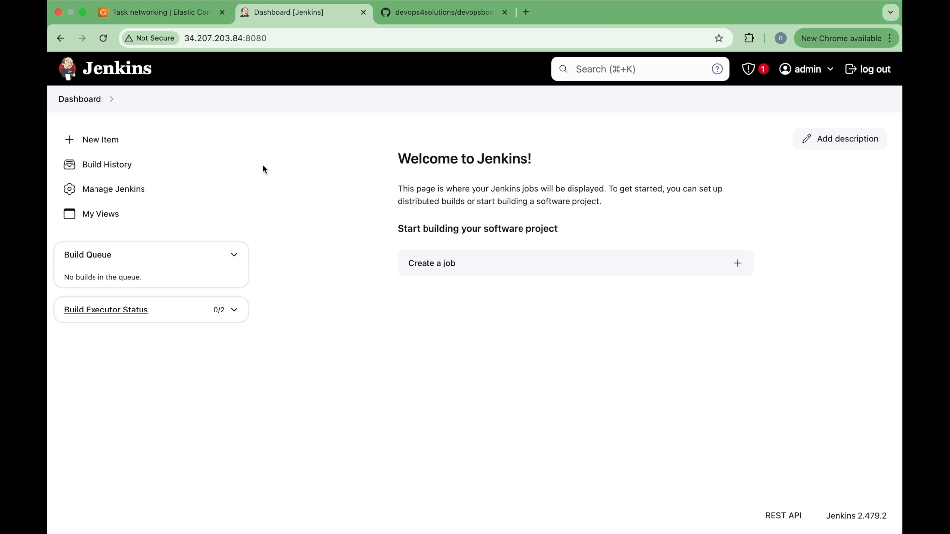
Step: Create a freestyle job named 'test' and set Git as its source code management
{"action": "left_click", "coordinate": [129, 142]}
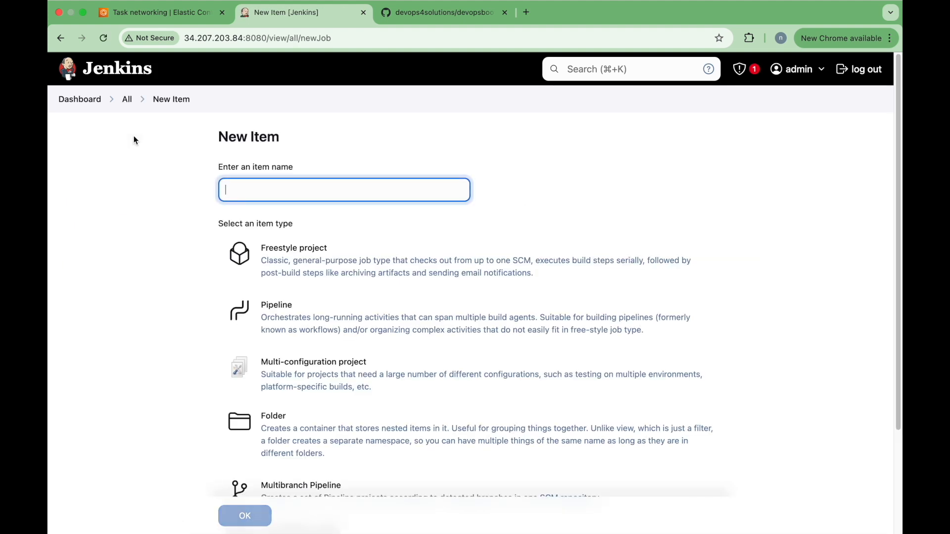
{"action": "type", "text": "test"}
{"action": "left_click", "coordinate": [331, 264]}
{"action": "scroll", "coordinate": [330, 264], "scroll_direction": "down", "scroll_amount": 5}
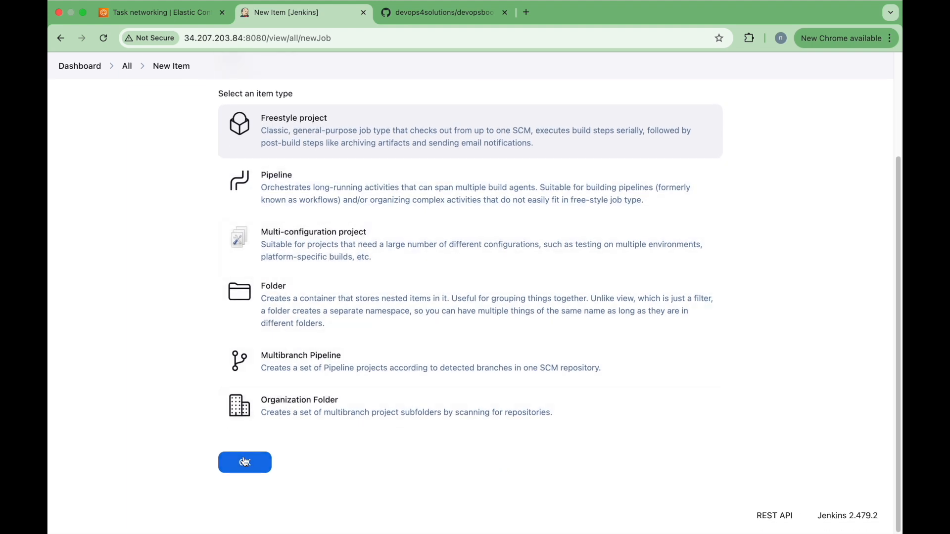
{"action": "left_click", "coordinate": [245, 462]}
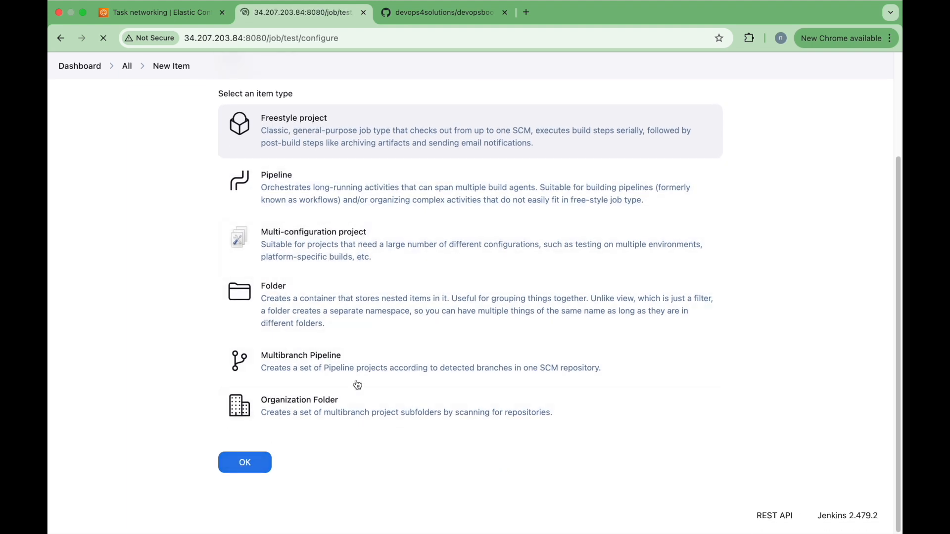
{"action": "scroll", "coordinate": [467, 366], "scroll_direction": "down", "scroll_amount": 5}
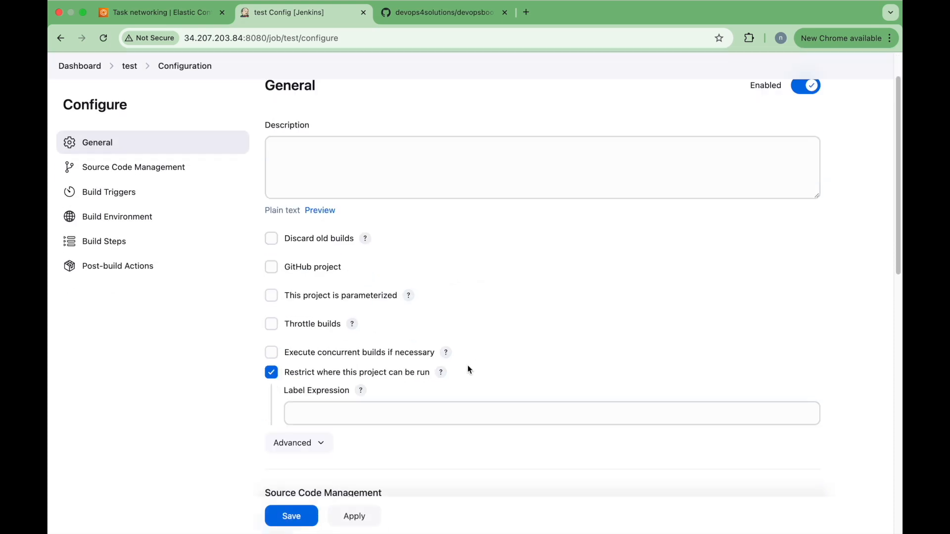
{"action": "scroll", "coordinate": [469, 370], "scroll_direction": "down", "scroll_amount": 5}
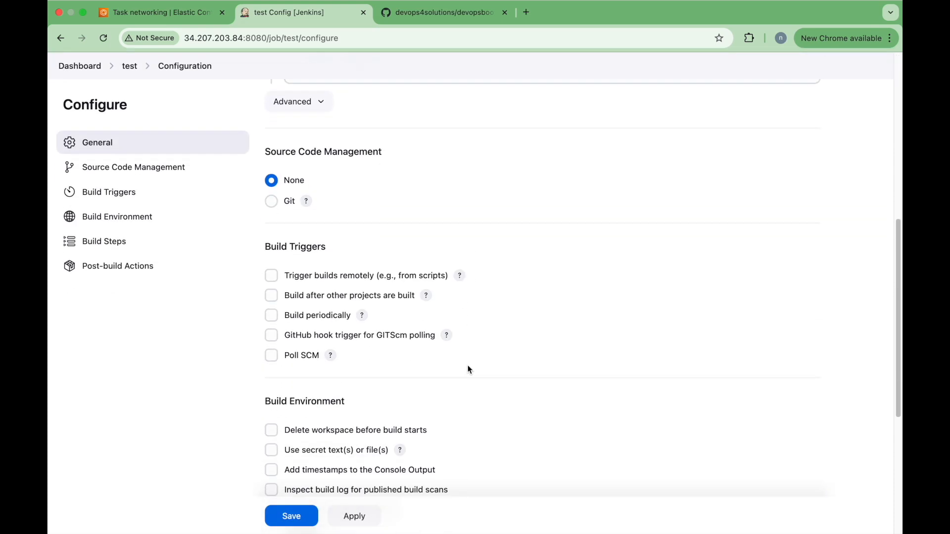
{"action": "left_click", "coordinate": [274, 201]}
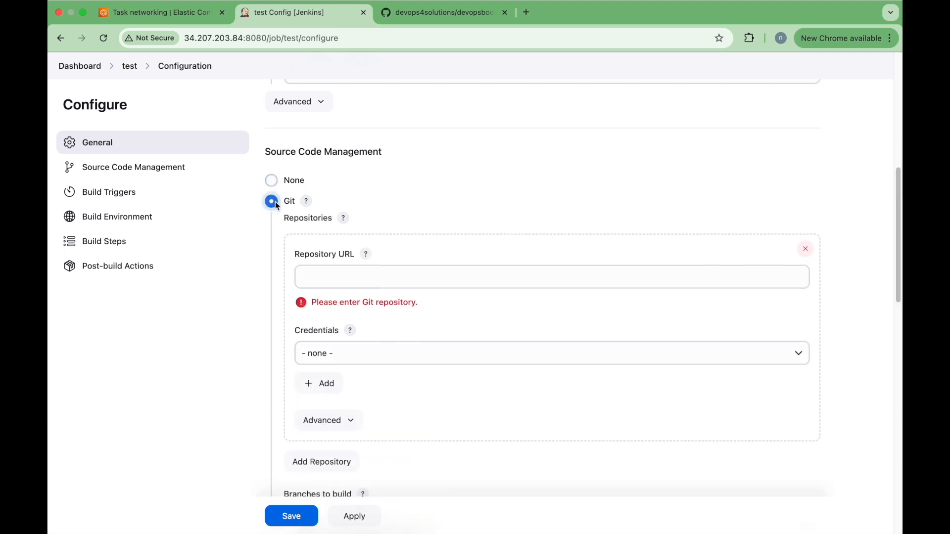
{"action": "left_click", "coordinate": [434, 270]}
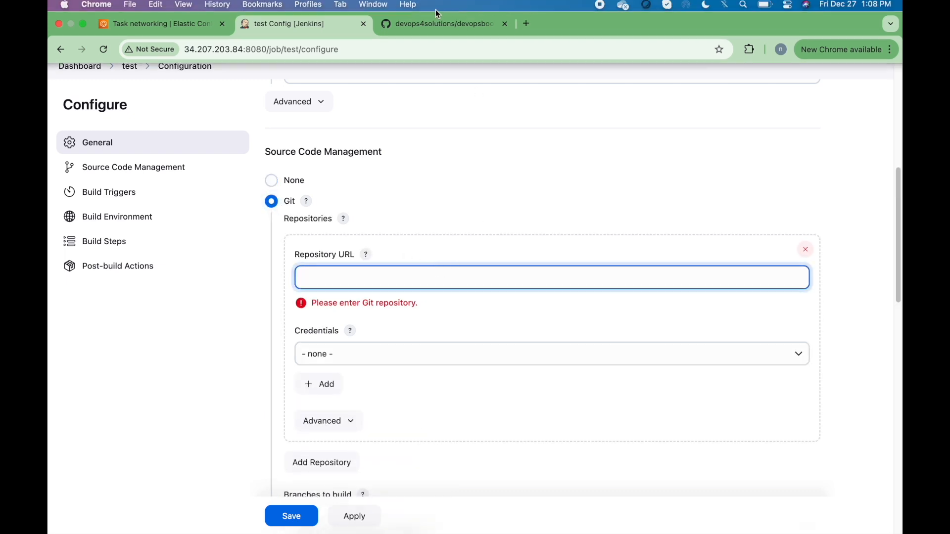
Step: Copy the devopsbootcamp repository's HTTPS clone URL from GitHub
{"action": "left_click", "coordinate": [440, 26]}
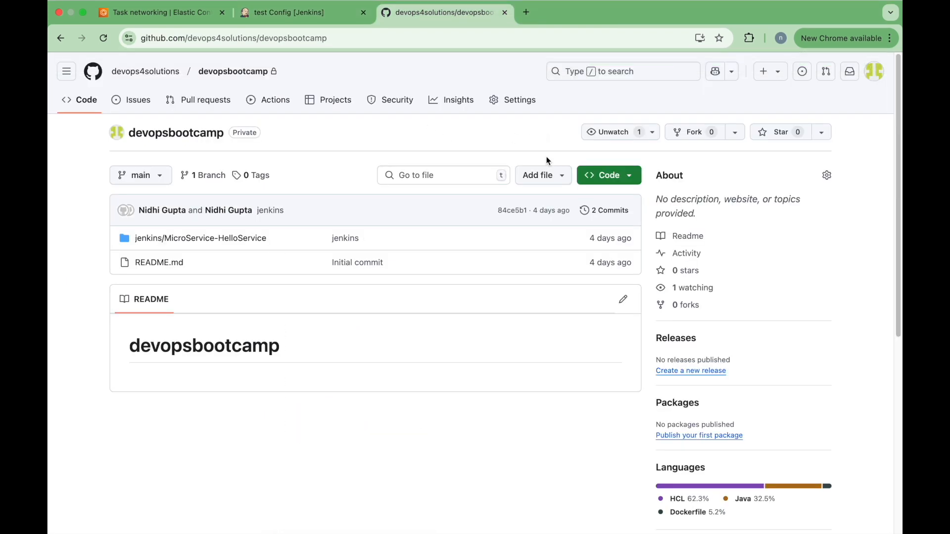
{"action": "left_click", "coordinate": [612, 181]}
{"action": "left_click", "coordinate": [435, 253]}
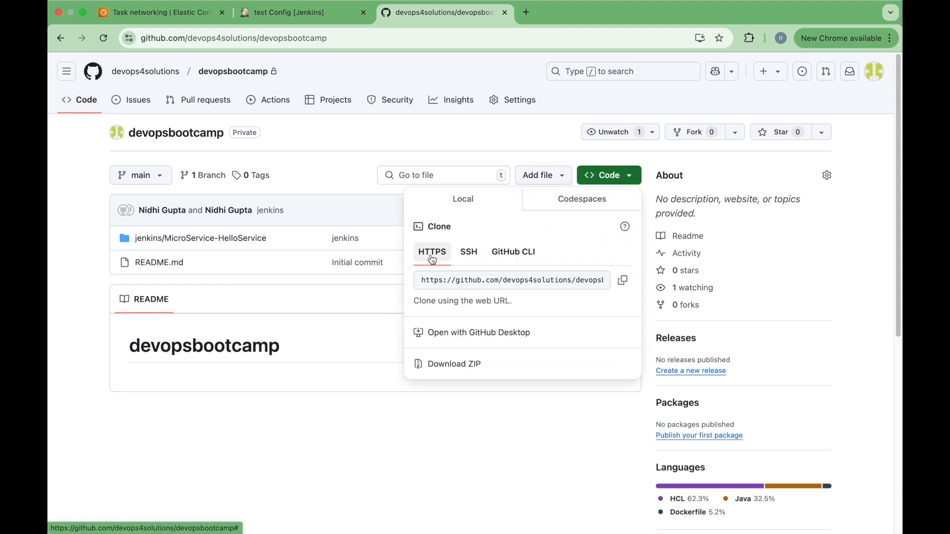
{"action": "left_click", "coordinate": [488, 275]}
{"action": "key", "text": "super+c"}
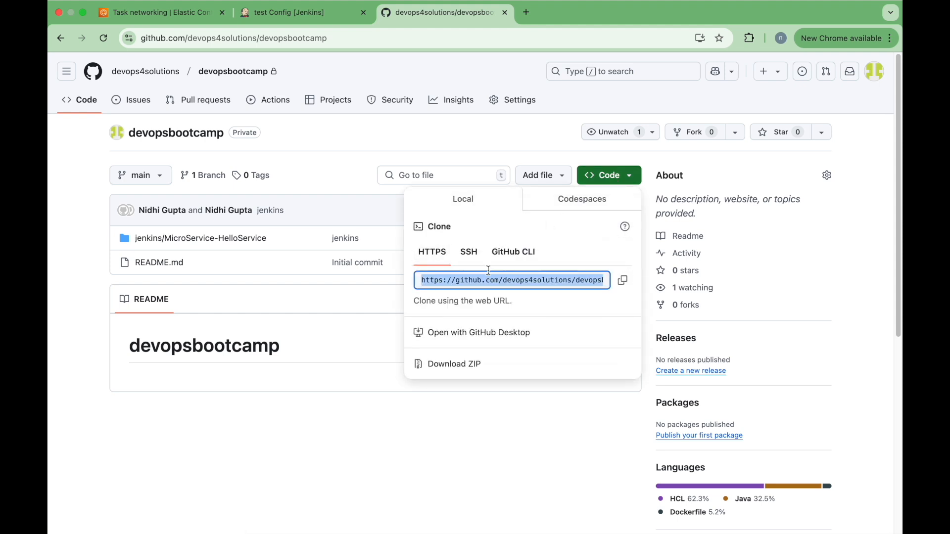
{"action": "left_click", "coordinate": [302, 12]}
Step: Paste the clone URL as the Repository URL and find only '- none -' under Credentials
{"action": "key", "text": "super+v"}
{"action": "scroll", "coordinate": [466, 350], "scroll_direction": "down", "scroll_amount": 5}
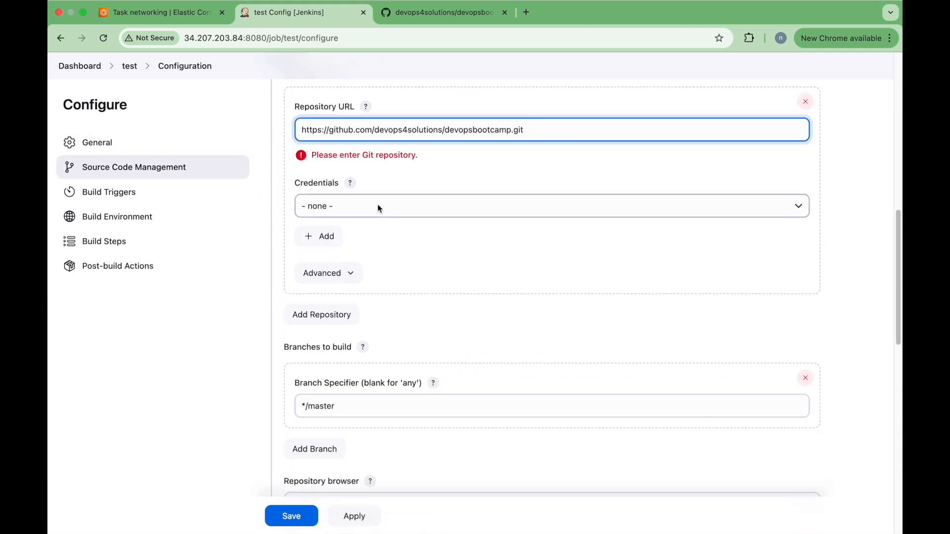
{"action": "left_click", "coordinate": [378, 205]}
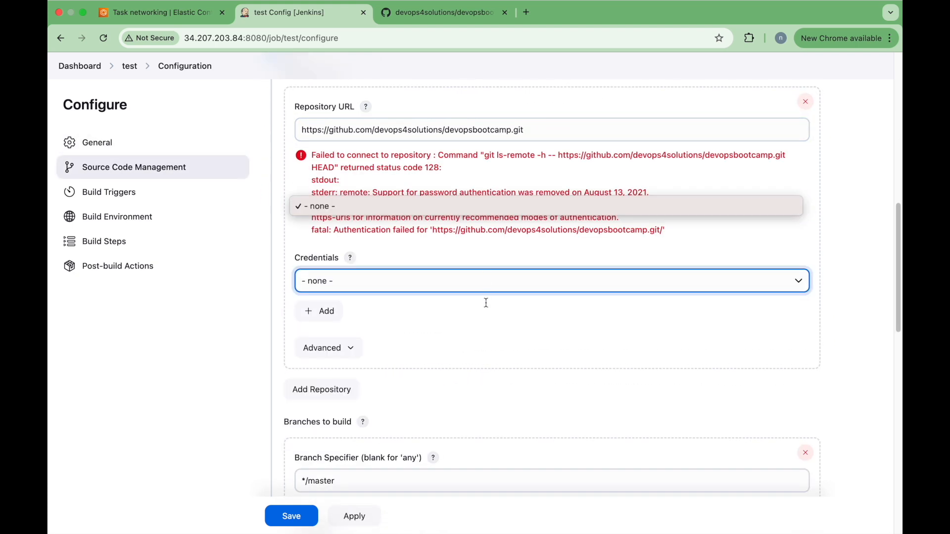
{"action": "left_click", "coordinate": [610, 259]}
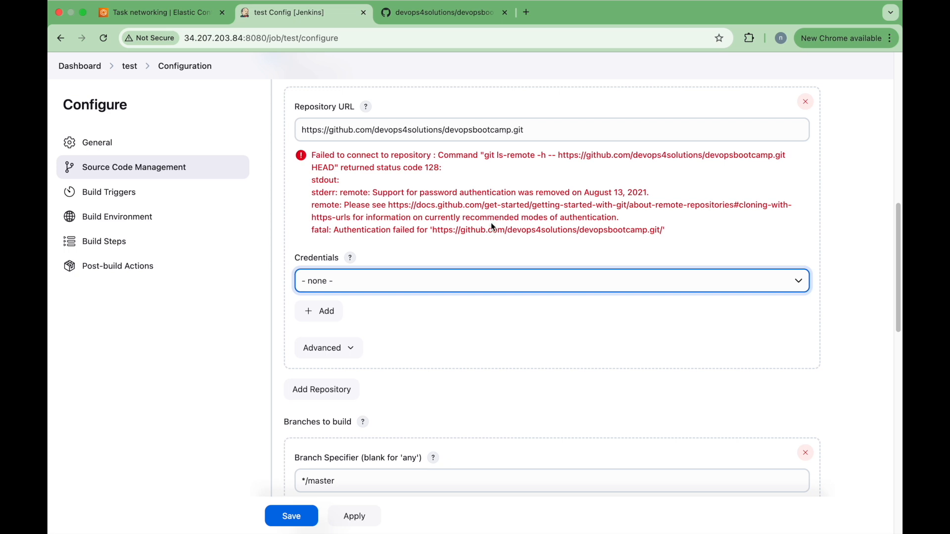
{"action": "left_click", "coordinate": [338, 282]}
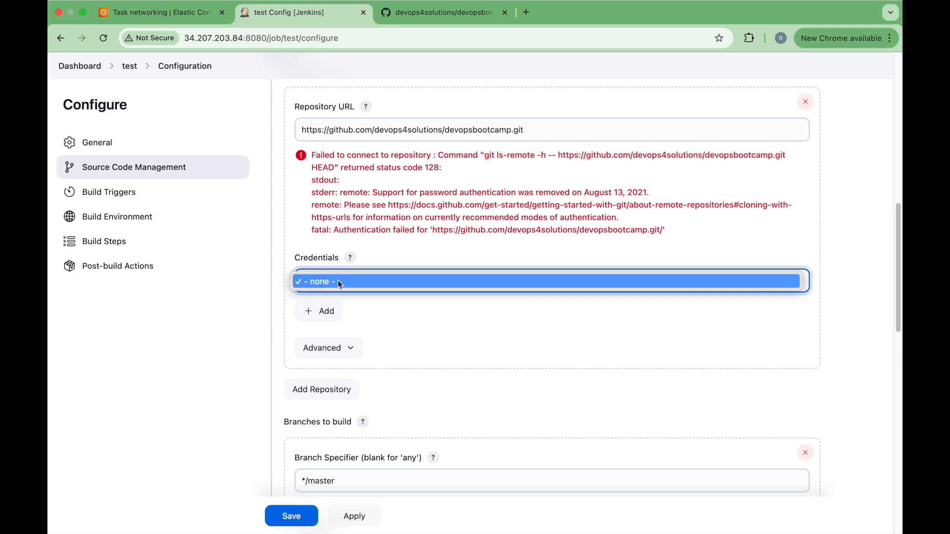
{"action": "left_click", "coordinate": [338, 280]}
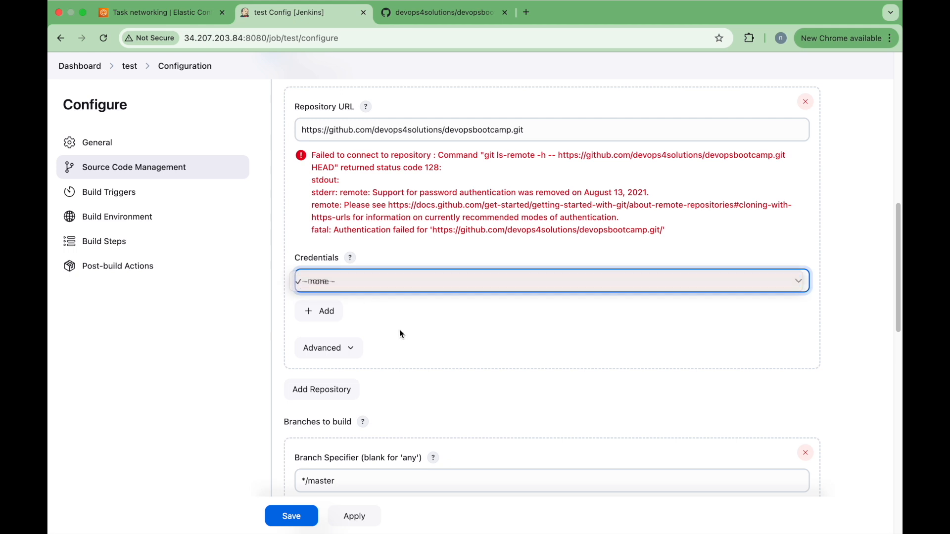
{"action": "left_click", "coordinate": [319, 311]}
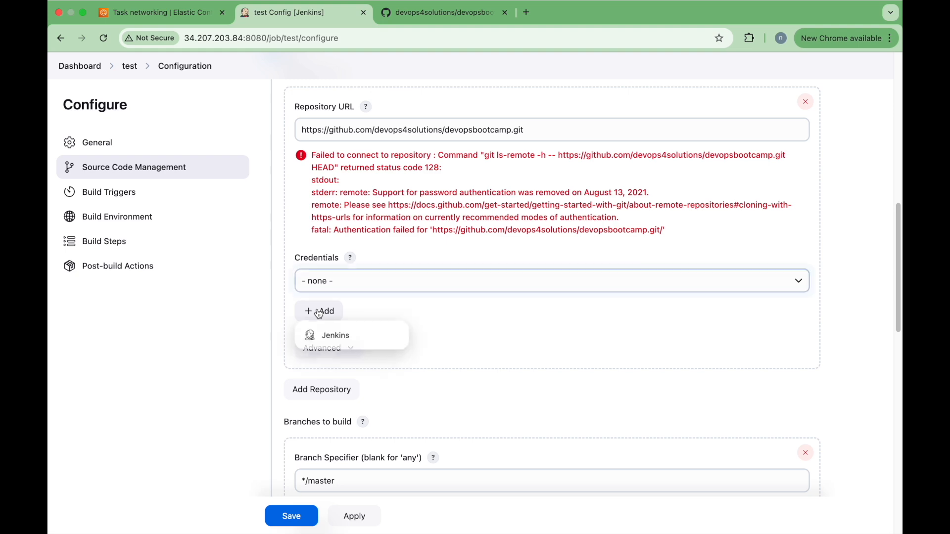
Step: Begin a Global 'Username with password' credential using the GitHub account e-mail as username
{"action": "left_click", "coordinate": [330, 336]}
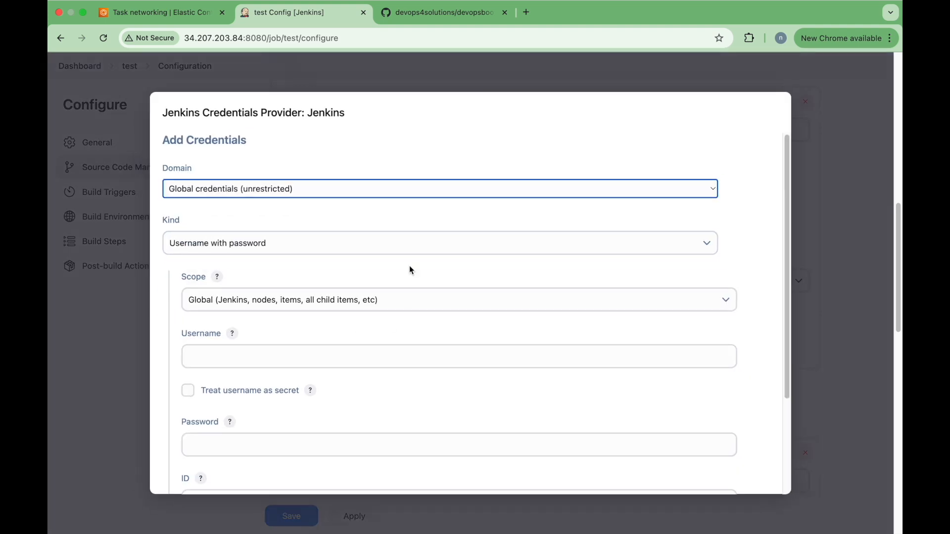
{"action": "left_click", "coordinate": [352, 243]}
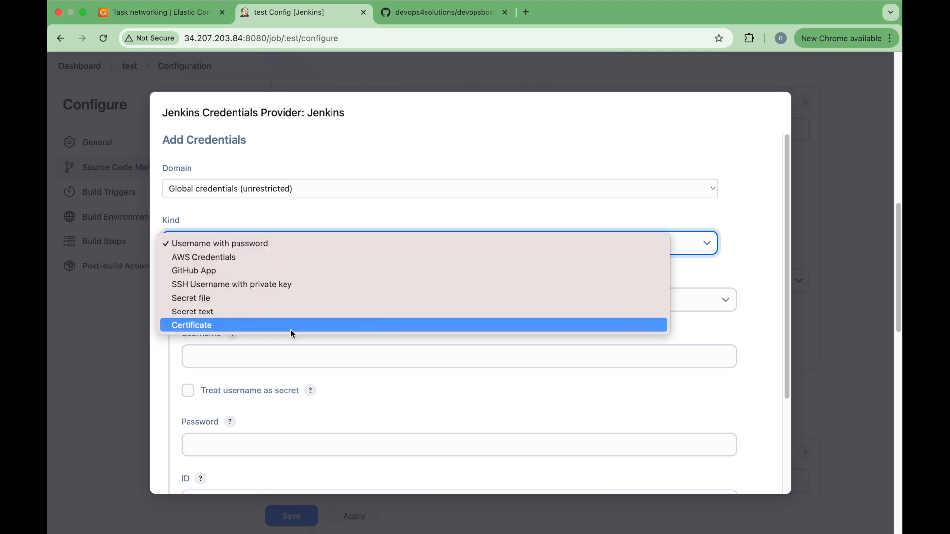
{"action": "left_click", "coordinate": [297, 247]}
{"action": "scroll", "coordinate": [366, 299], "scroll_direction": "down", "scroll_amount": 5}
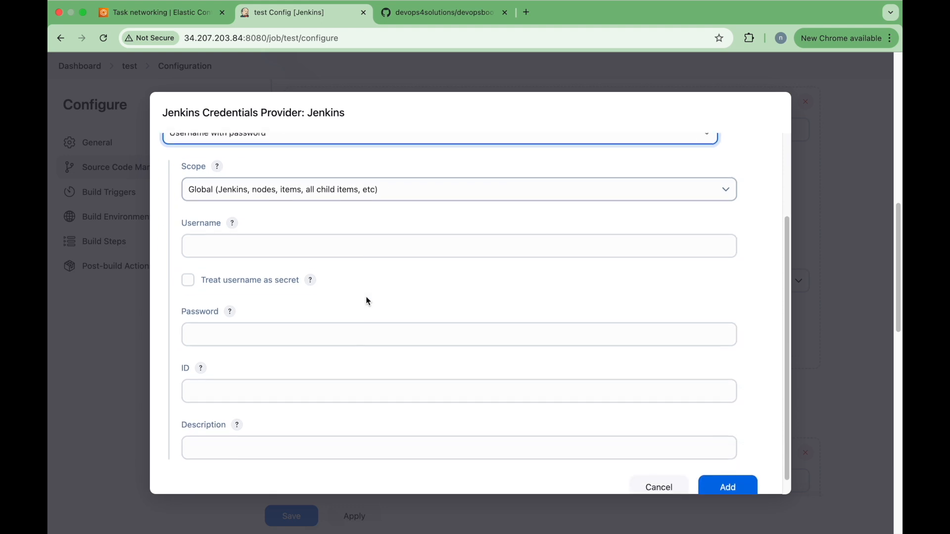
{"action": "left_click", "coordinate": [354, 229]}
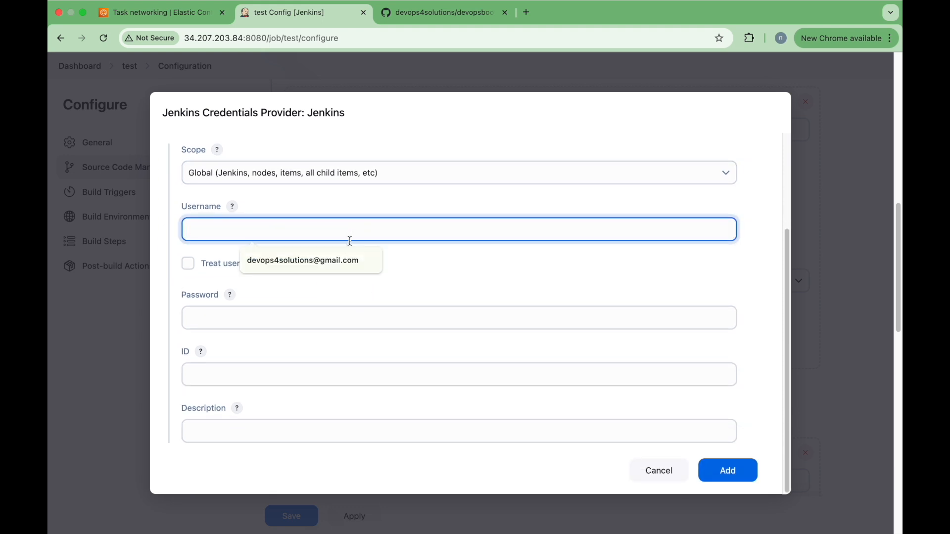
{"action": "left_click", "coordinate": [337, 262]}
{"action": "left_click", "coordinate": [254, 317]}
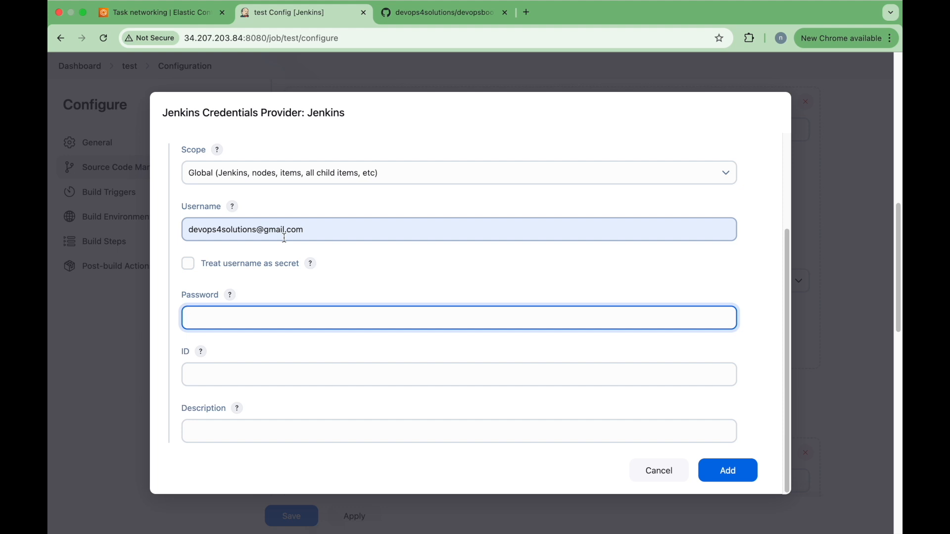
Step: Go to GitHub Settings > Developer settings > Personal access tokens > Tokens (classic)
{"action": "left_click", "coordinate": [436, 18]}
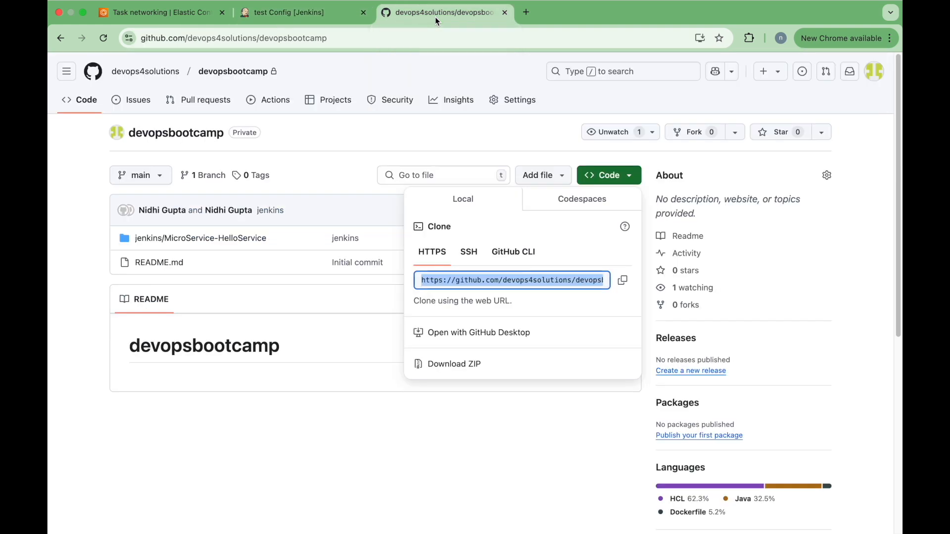
{"action": "left_click", "coordinate": [874, 74]}
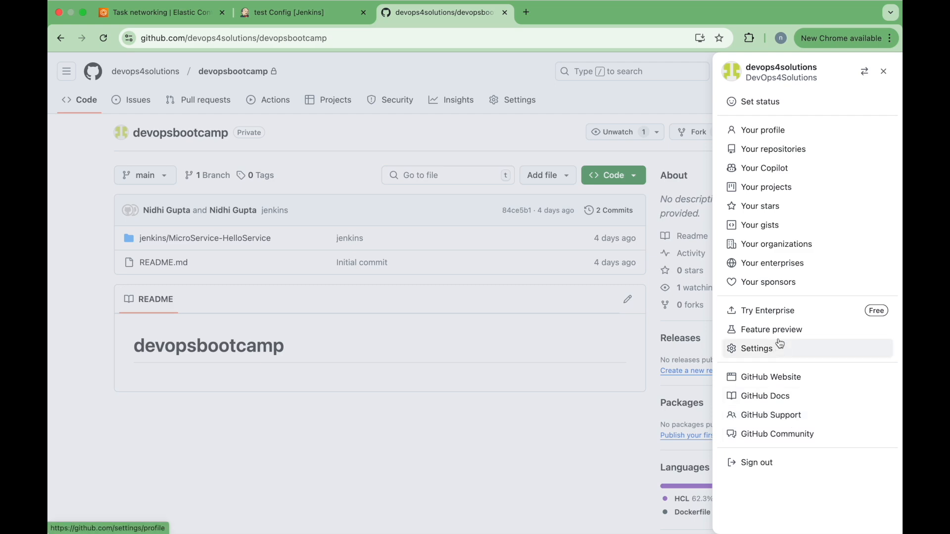
{"action": "left_click", "coordinate": [755, 349]}
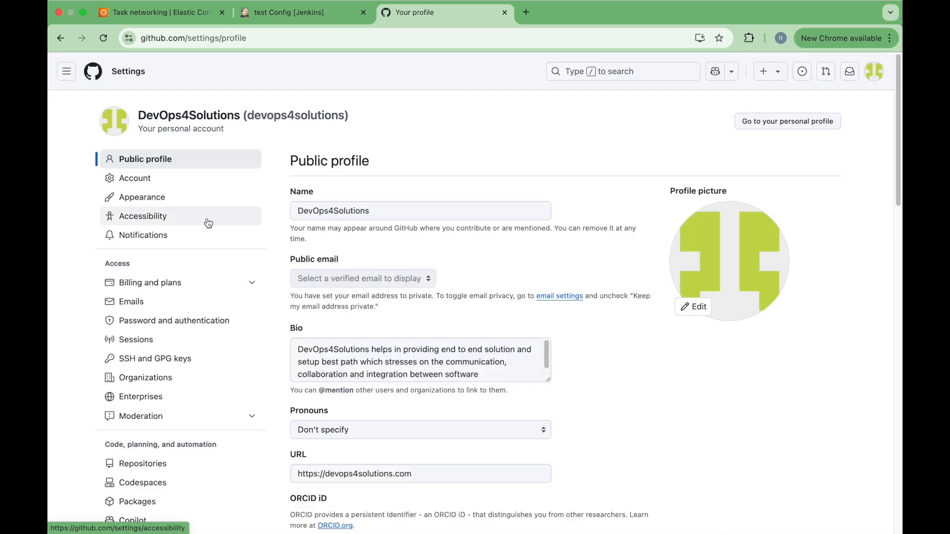
{"action": "scroll", "coordinate": [195, 379], "scroll_direction": "down", "scroll_amount": 7}
{"action": "scroll", "coordinate": [193, 383], "scroll_direction": "down", "scroll_amount": 1}
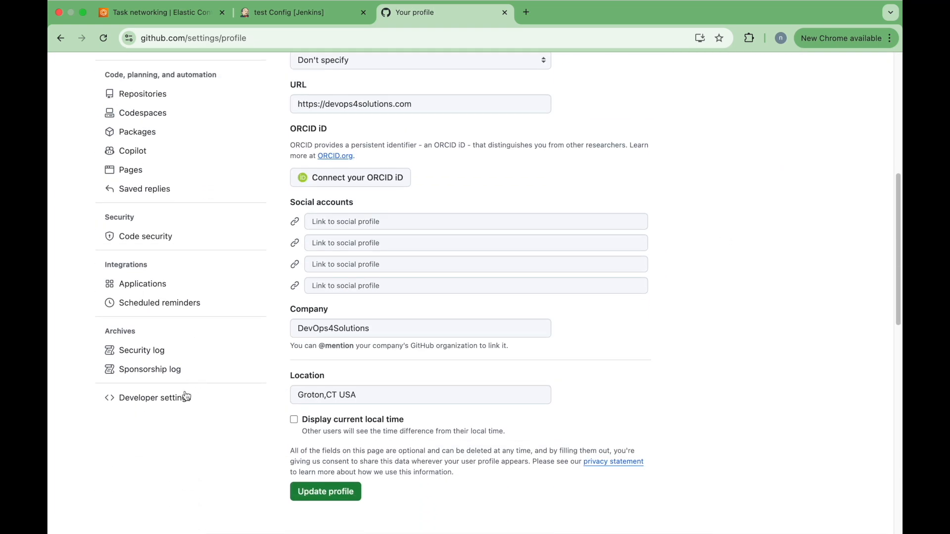
{"action": "left_click", "coordinate": [172, 395]}
{"action": "left_click", "coordinate": [195, 152]}
{"action": "key", "text": "ctrl+super+space"}
{"action": "left_click", "coordinate": [162, 190]}
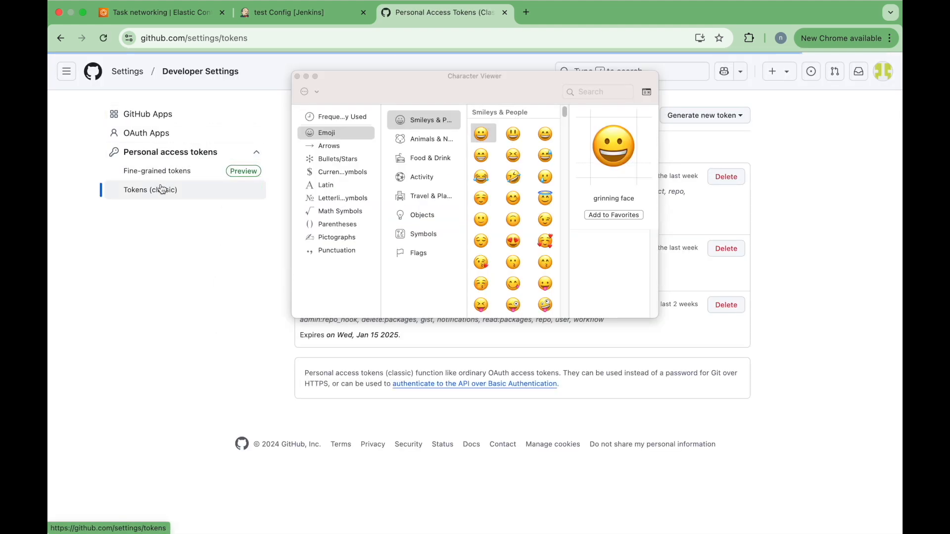
{"action": "left_click", "coordinate": [297, 77]}
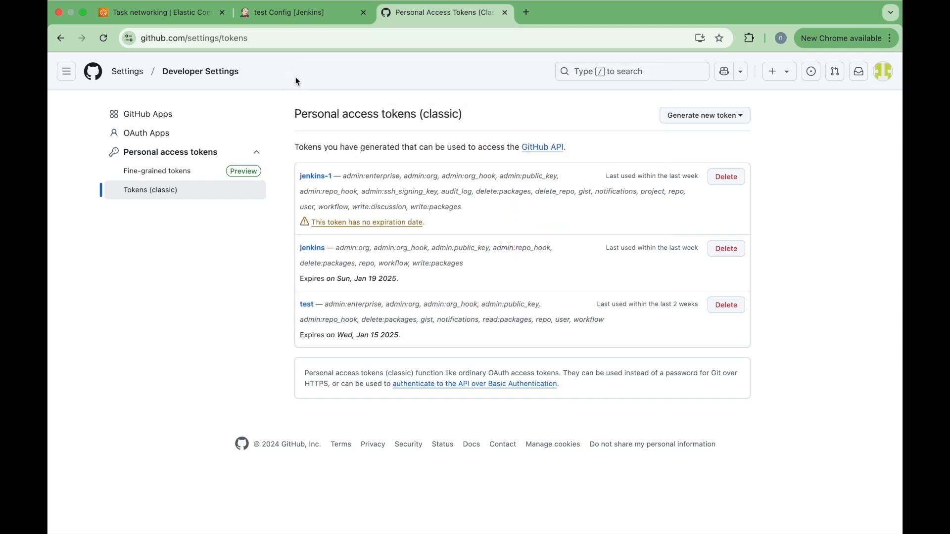
{"action": "left_click", "coordinate": [687, 117]}
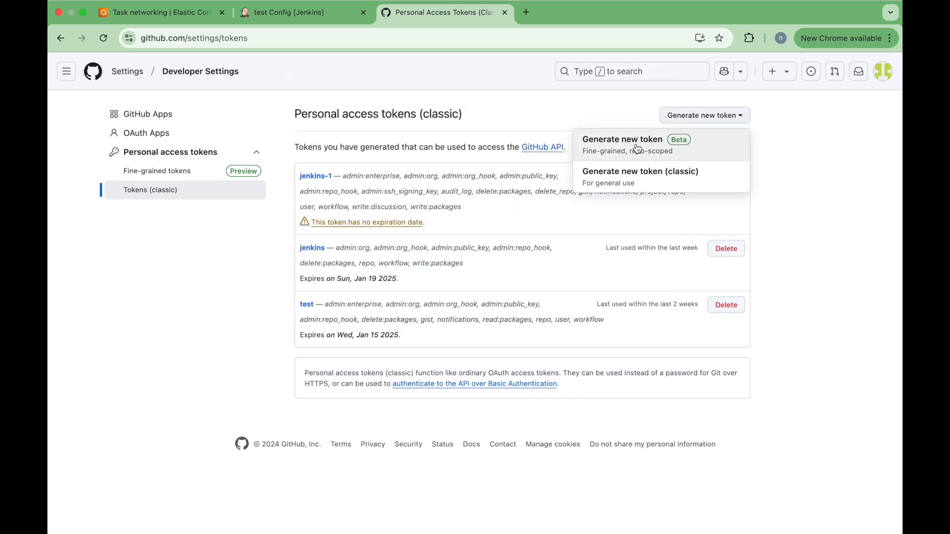
Step: Begin a classic token with note 'jenkins1' and expiration set to No expiration
{"action": "left_click", "coordinate": [626, 174]}
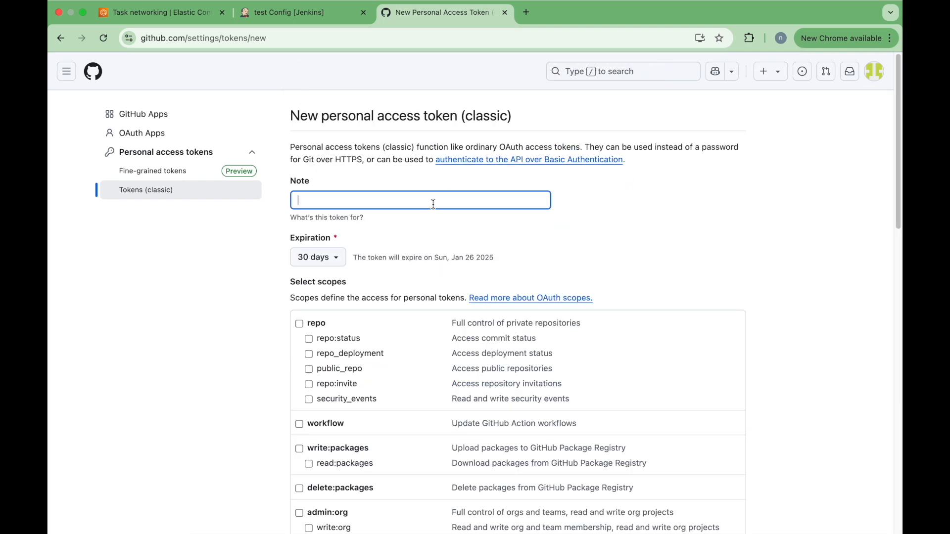
{"action": "type", "text": "jenkins1"}
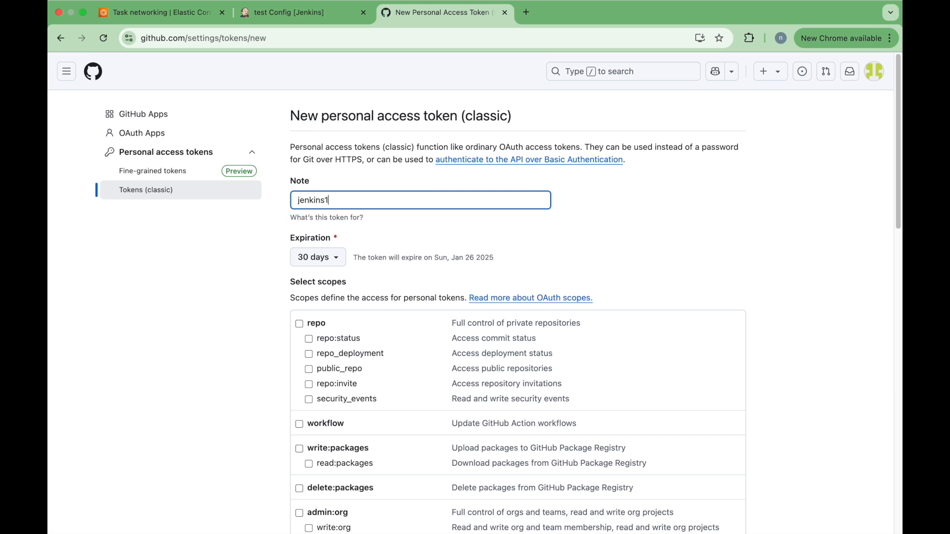
{"action": "left_click", "coordinate": [317, 260]}
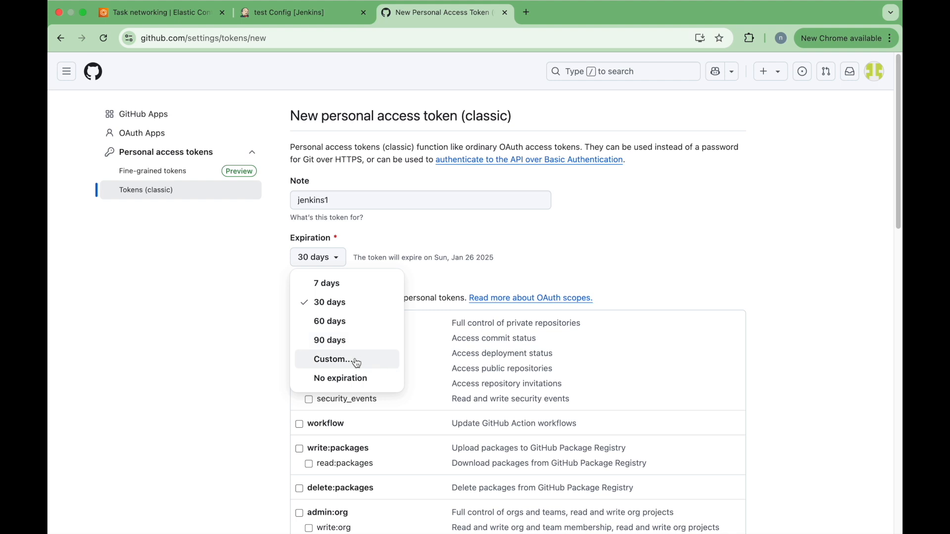
{"action": "left_click", "coordinate": [363, 381]}
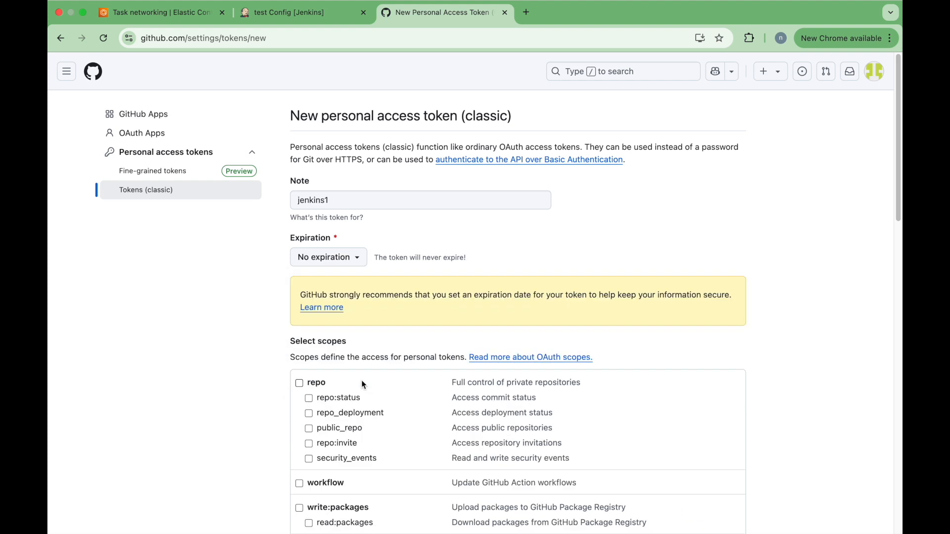
{"action": "scroll", "coordinate": [361, 384], "scroll_direction": "down", "scroll_amount": 5}
Step: Tick the repo, workflow, admin:org, admin:public_key and admin:repo_hook scopes
{"action": "left_click", "coordinate": [299, 255]}
{"action": "left_click", "coordinate": [298, 356]}
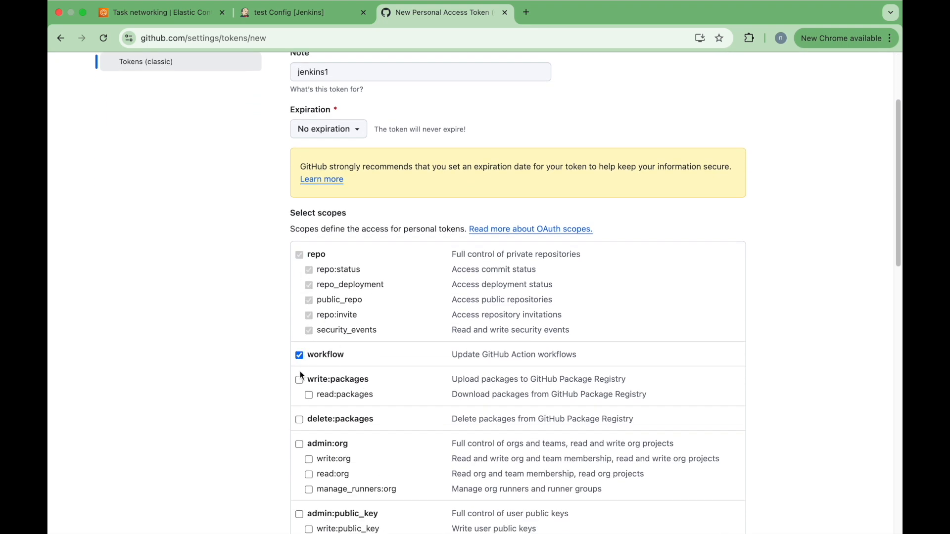
{"action": "scroll", "coordinate": [300, 380], "scroll_direction": "down", "scroll_amount": 4}
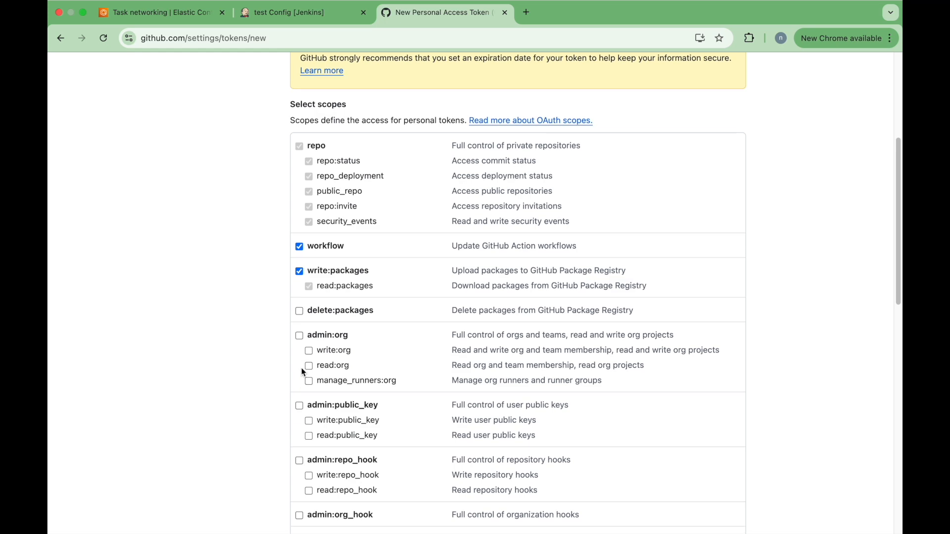
{"action": "left_click", "coordinate": [299, 335]}
{"action": "scroll", "coordinate": [321, 374], "scroll_direction": "down", "scroll_amount": 5}
{"action": "left_click", "coordinate": [298, 270]}
{"action": "left_click", "coordinate": [299, 325]}
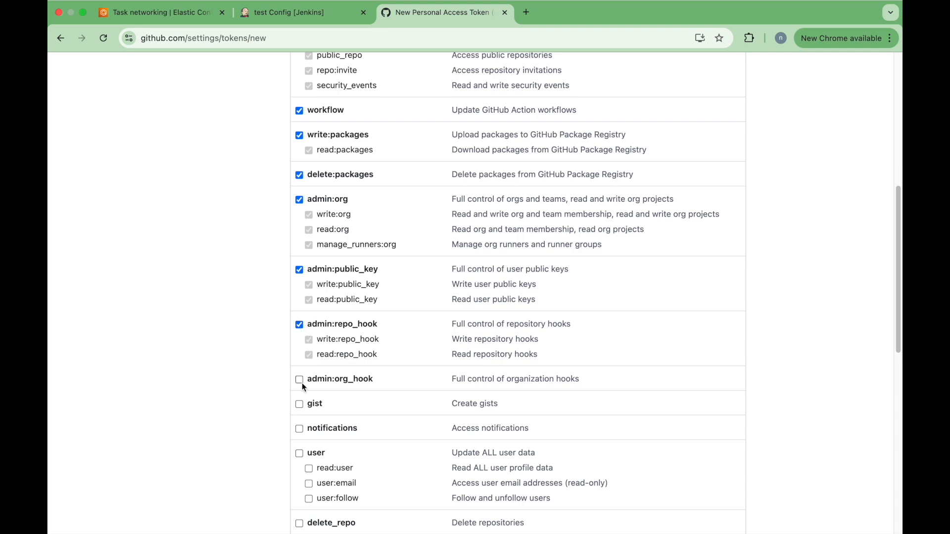
Step: Also tick the notifications, user, write:discussion, audit_log and admin:enterprise scopes
{"action": "scroll", "coordinate": [297, 380], "scroll_direction": "down", "scroll_amount": 3}
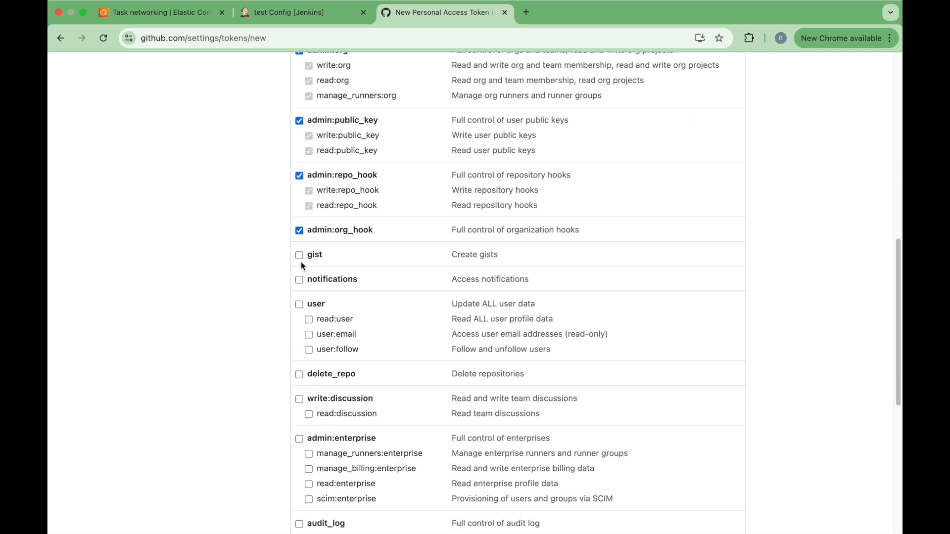
{"action": "left_click", "coordinate": [299, 280]}
{"action": "left_click", "coordinate": [300, 304]}
{"action": "left_click", "coordinate": [300, 398]}
{"action": "scroll", "coordinate": [301, 397], "scroll_direction": "down", "scroll_amount": 4}
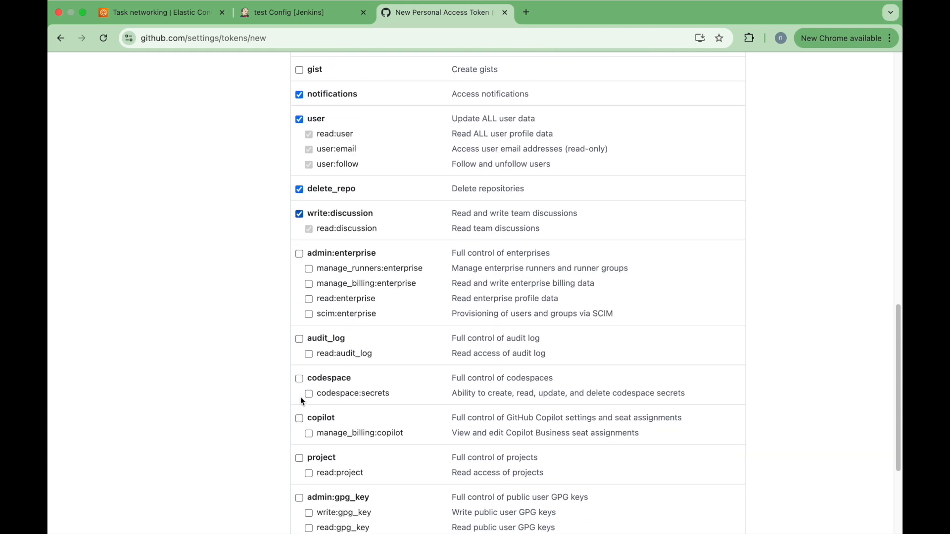
{"action": "left_click", "coordinate": [297, 331]}
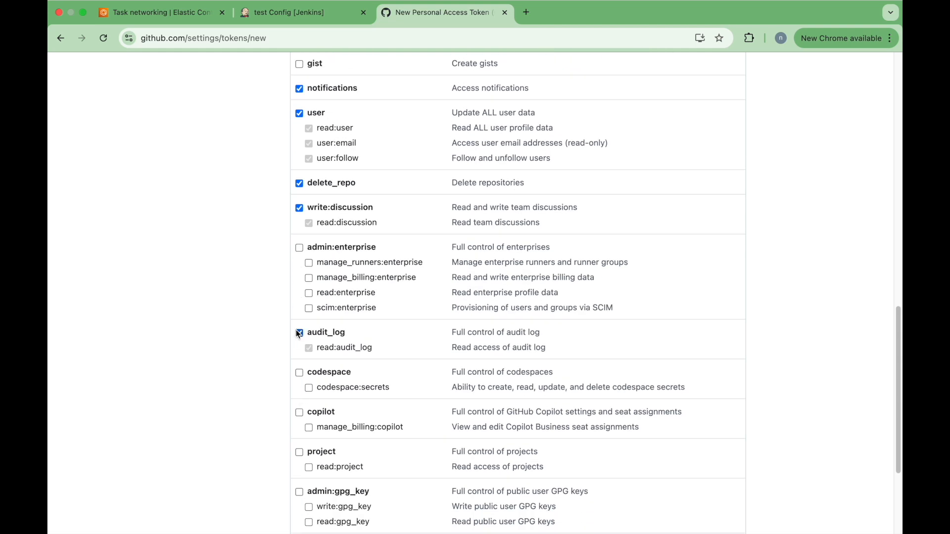
{"action": "left_click", "coordinate": [300, 248]}
{"action": "scroll", "coordinate": [300, 457], "scroll_direction": "down", "scroll_amount": 3}
Step: Generate the token, copy it, and paste it as the Jenkins credential password
{"action": "left_click", "coordinate": [323, 442]}
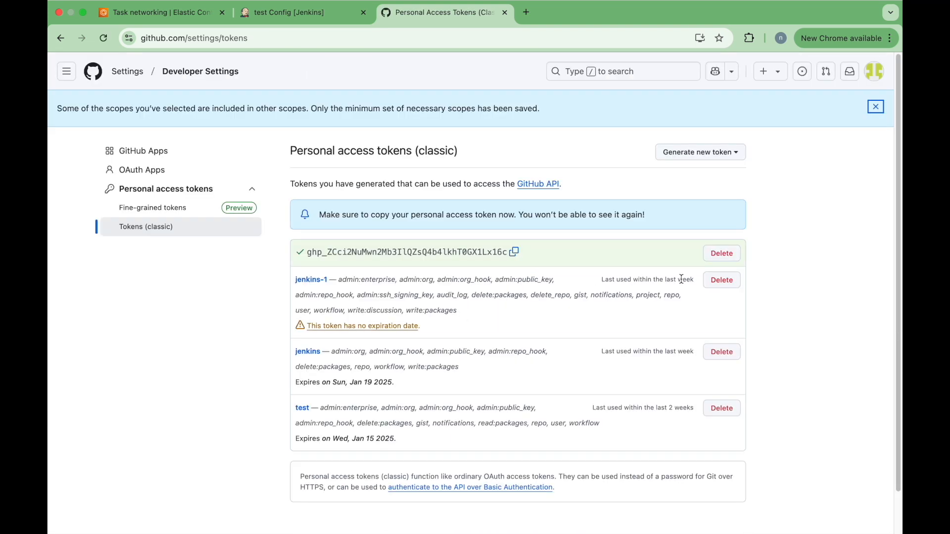
{"action": "left_click", "coordinate": [514, 252]}
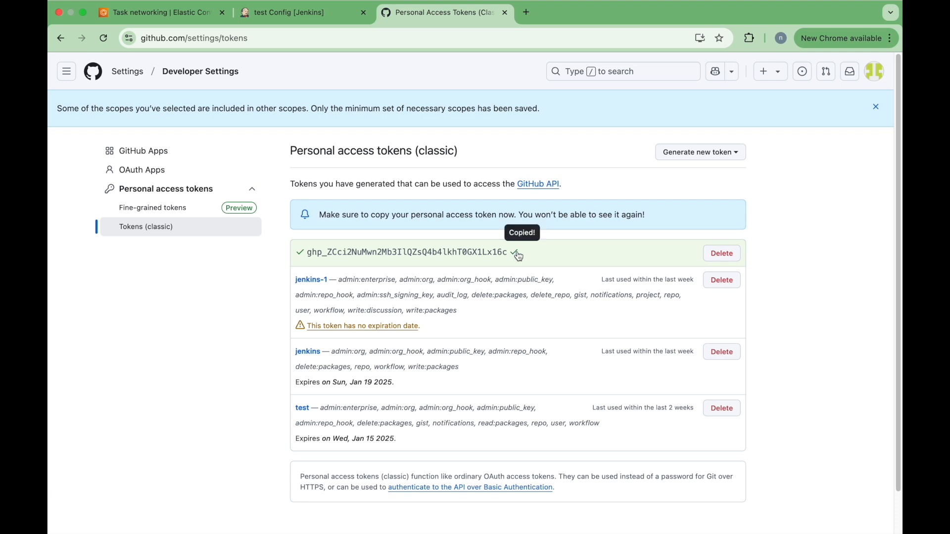
{"action": "left_click", "coordinate": [303, 12]}
{"action": "key", "text": "super+v"}
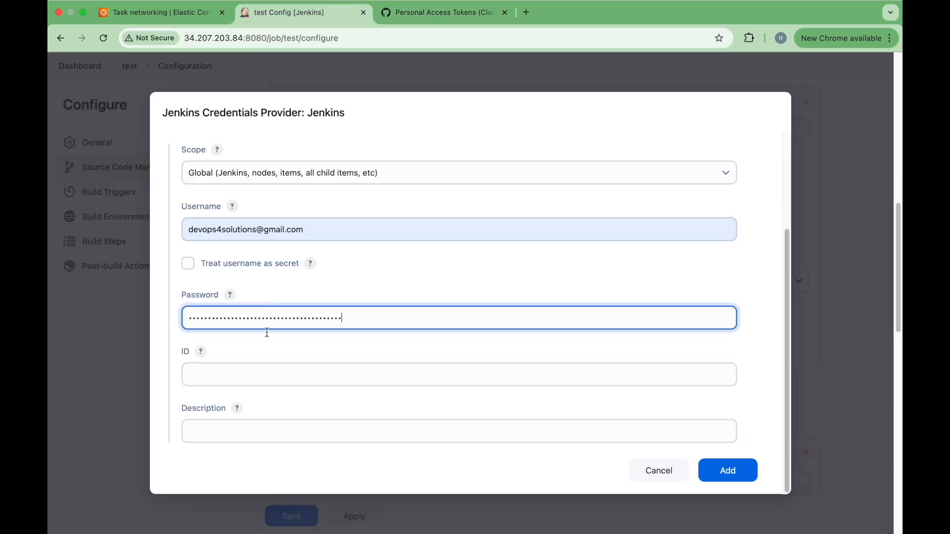
Step: Save the credential with ID github-jenkins and select it for the job's repository
{"action": "left_click", "coordinate": [235, 372]}
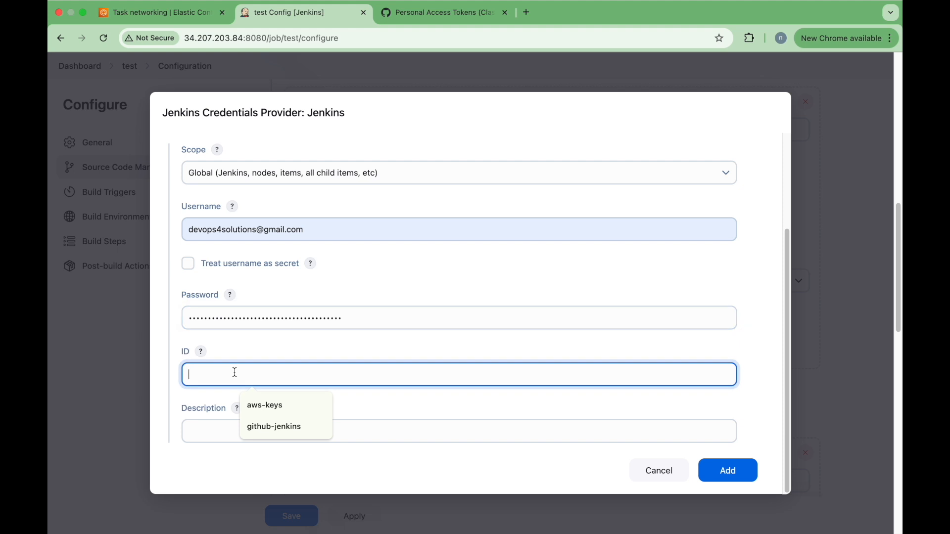
{"action": "left_click", "coordinate": [273, 426]}
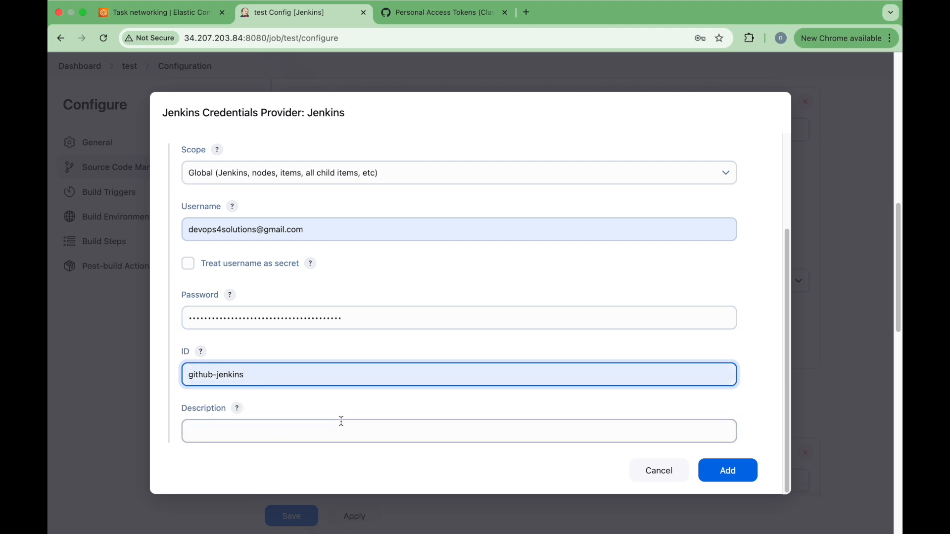
{"action": "left_click", "coordinate": [739, 475]}
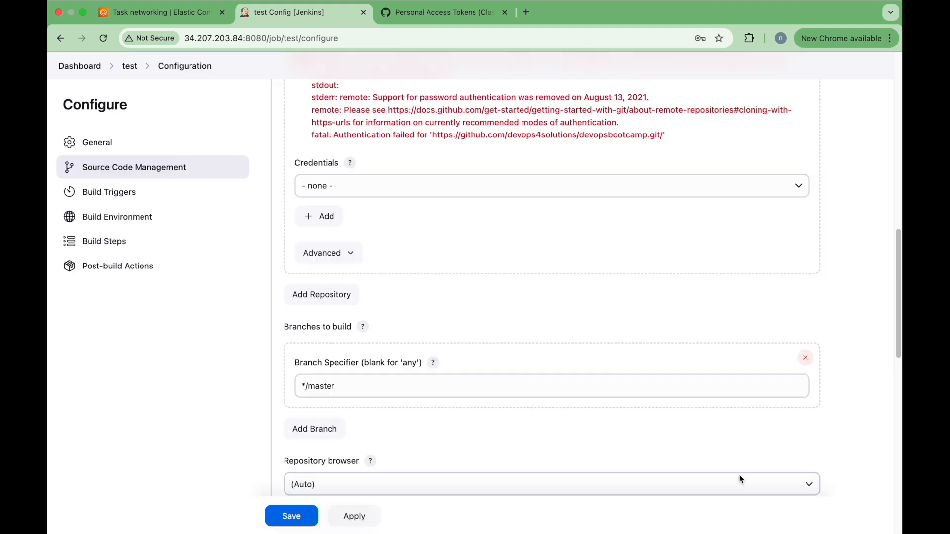
{"action": "left_click", "coordinate": [536, 184]}
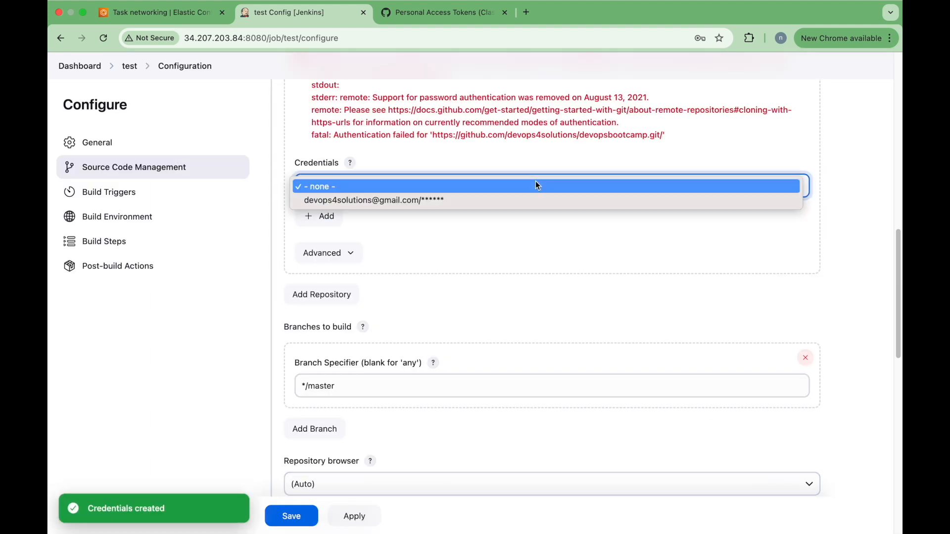
{"action": "left_click", "coordinate": [492, 199]}
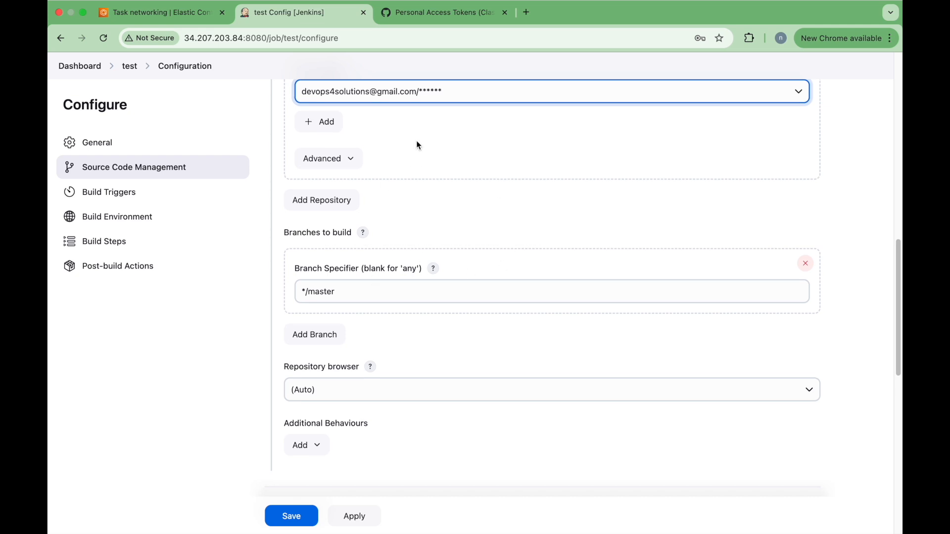
{"action": "scroll", "coordinate": [416, 141], "scroll_direction": "up", "scroll_amount": 3}
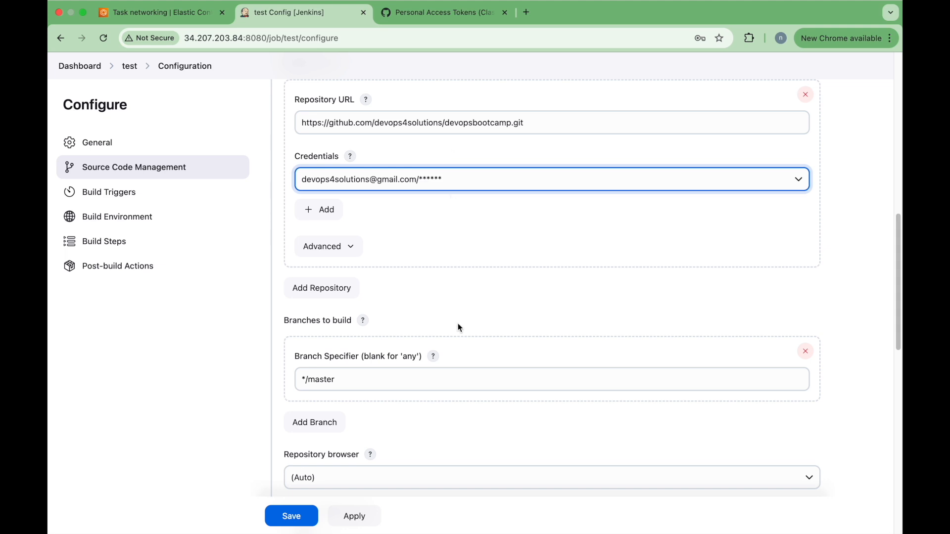
Step: Change the Branch Specifier from */master to */main and save the job
{"action": "double_click", "coordinate": [443, 380]}
{"action": "type", "text": "main"}
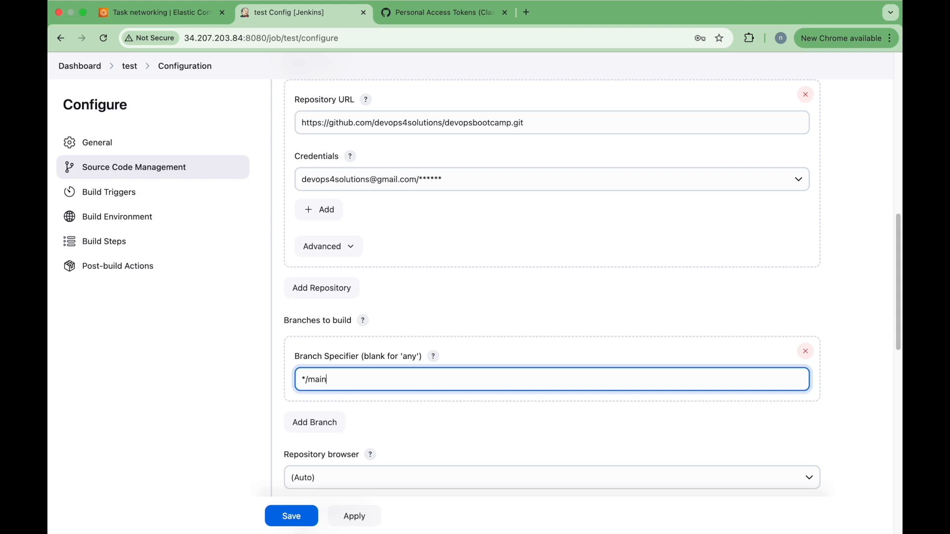
{"action": "scroll", "coordinate": [592, 287], "scroll_direction": "down", "scroll_amount": 5}
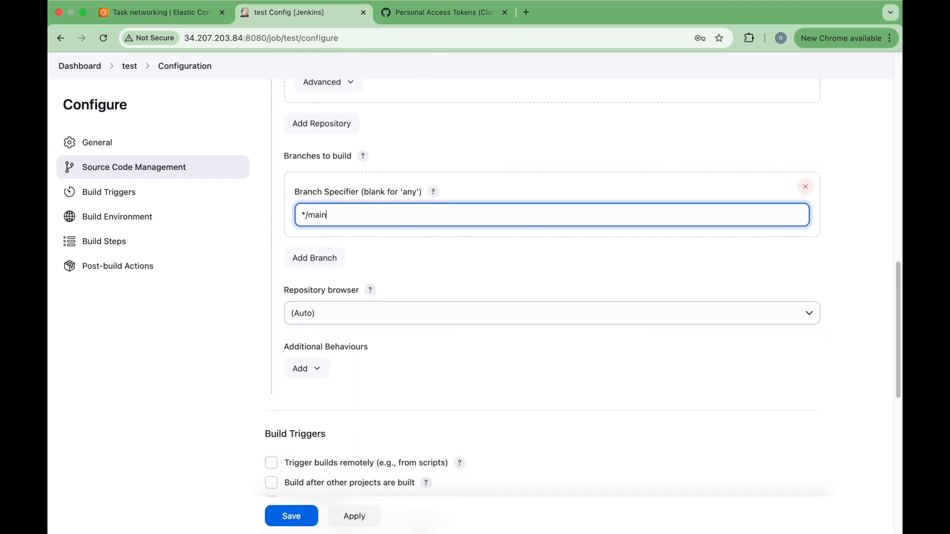
{"action": "scroll", "coordinate": [450, 237], "scroll_direction": "up", "scroll_amount": 1}
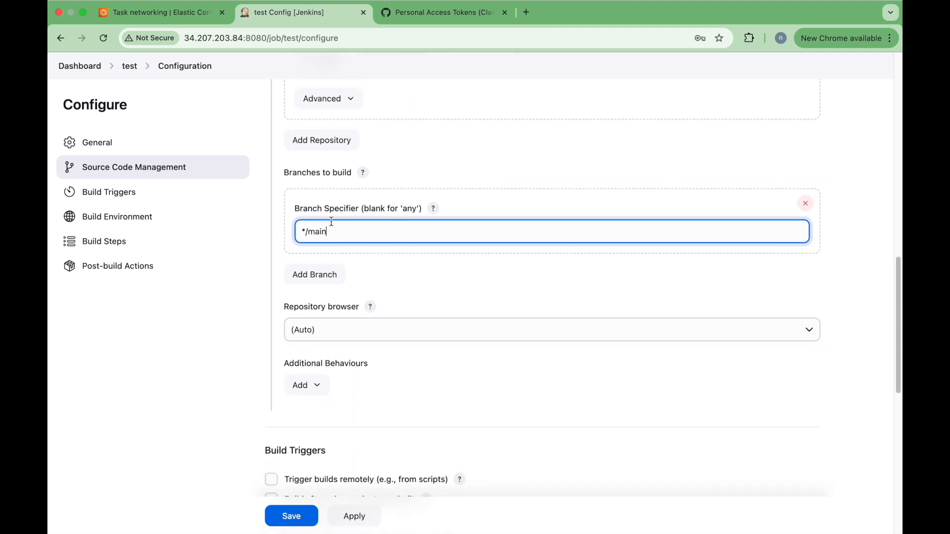
{"action": "scroll", "coordinate": [369, 252], "scroll_direction": "down", "scroll_amount": 10}
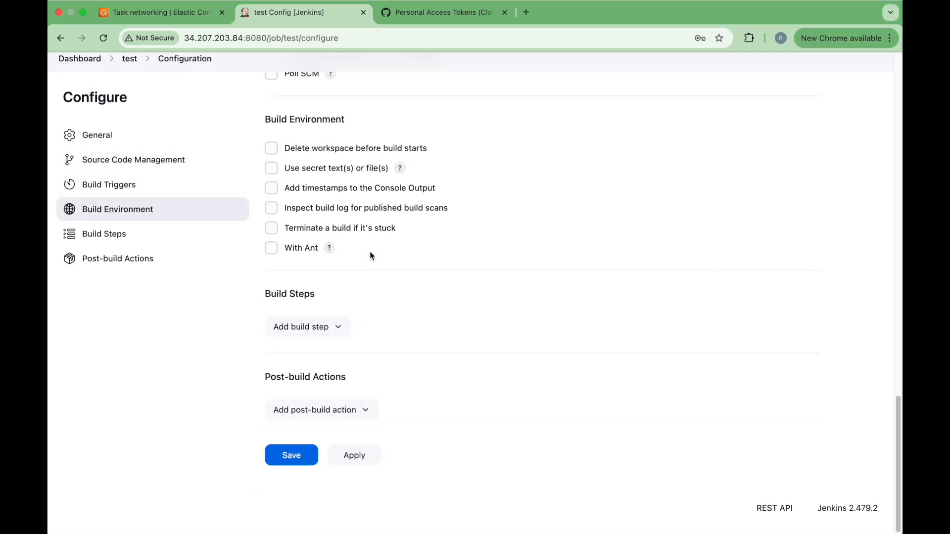
{"action": "left_click", "coordinate": [298, 459]}
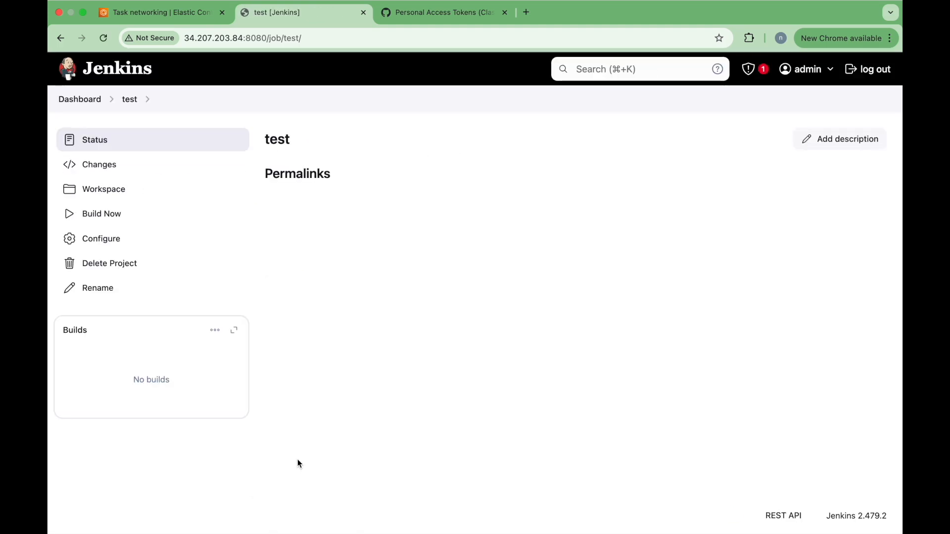
Step: Run Build Now and view build #1's console output ending in SUCCESS
{"action": "left_click", "coordinate": [111, 222]}
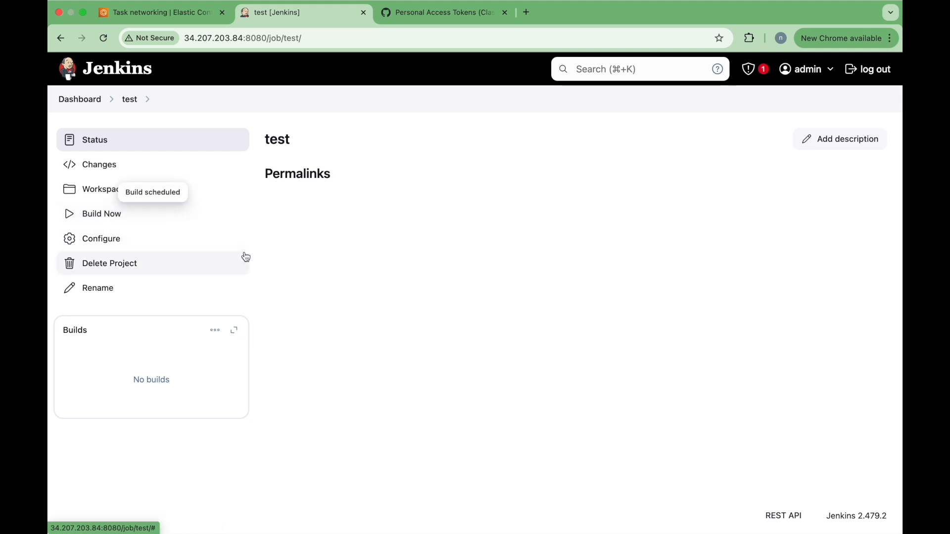
{"action": "left_click", "coordinate": [103, 40]}
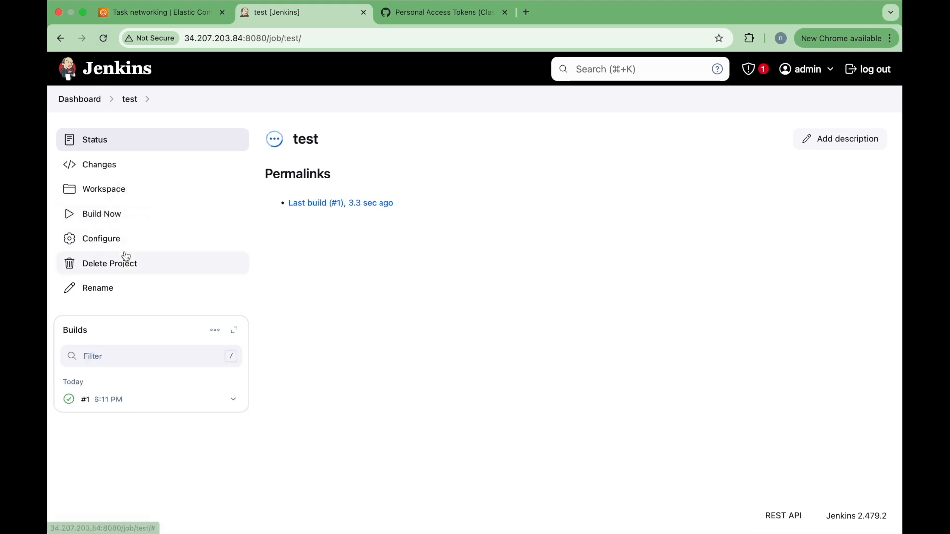
{"action": "left_click", "coordinate": [85, 341]}
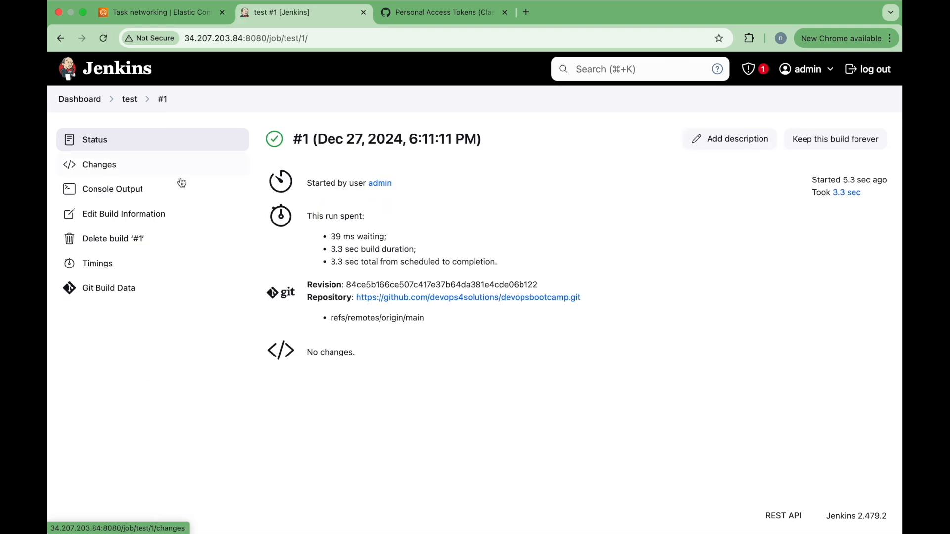
{"action": "left_click", "coordinate": [147, 190]}
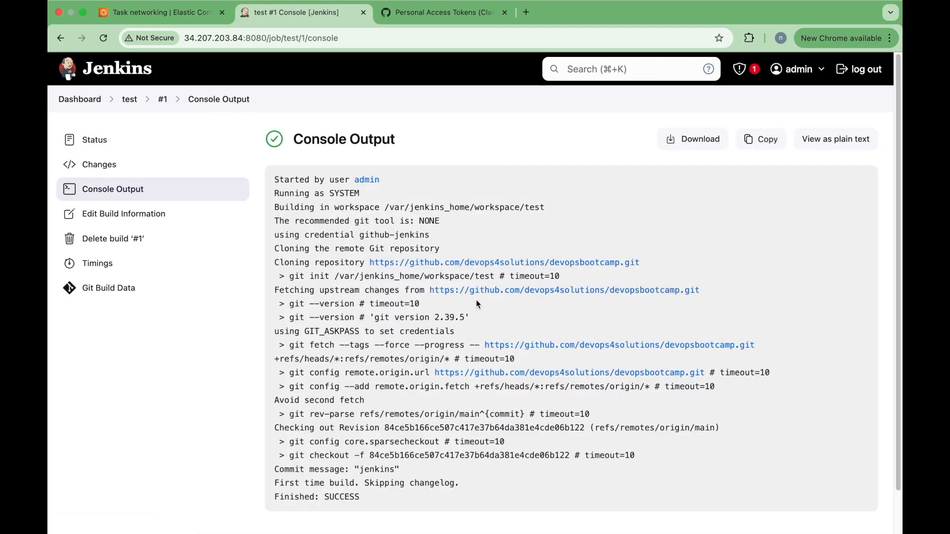